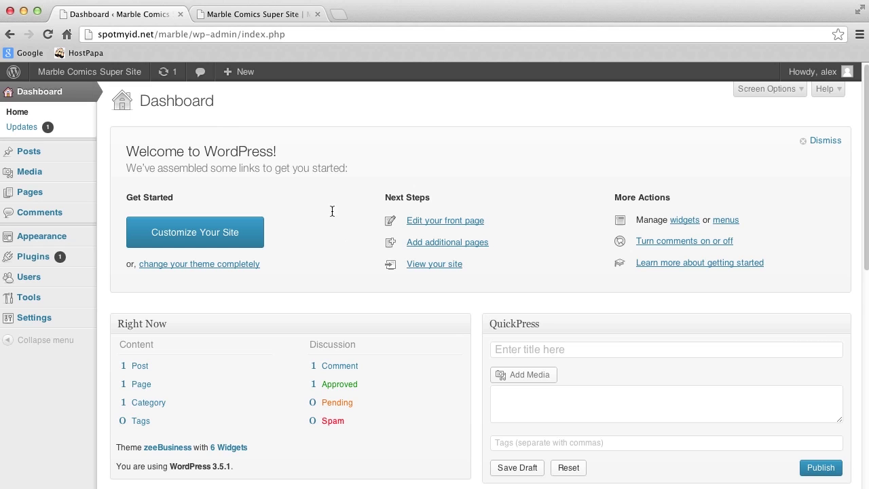
Add a new page titled 'Updates and Information' and publish it with an empty body
{"action": "mouse_move", "coordinate": [46, 193]}
{"action": "left_click", "coordinate": [125, 207]}
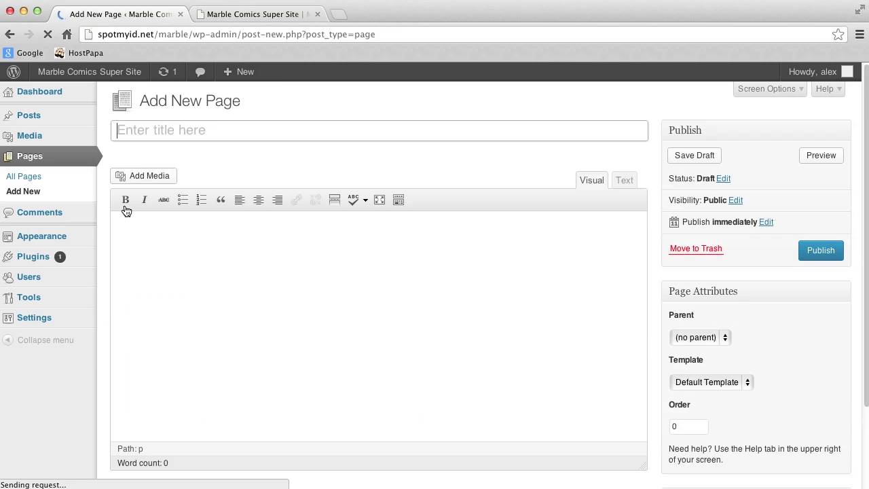
{"action": "type", "text": "Updates and"}
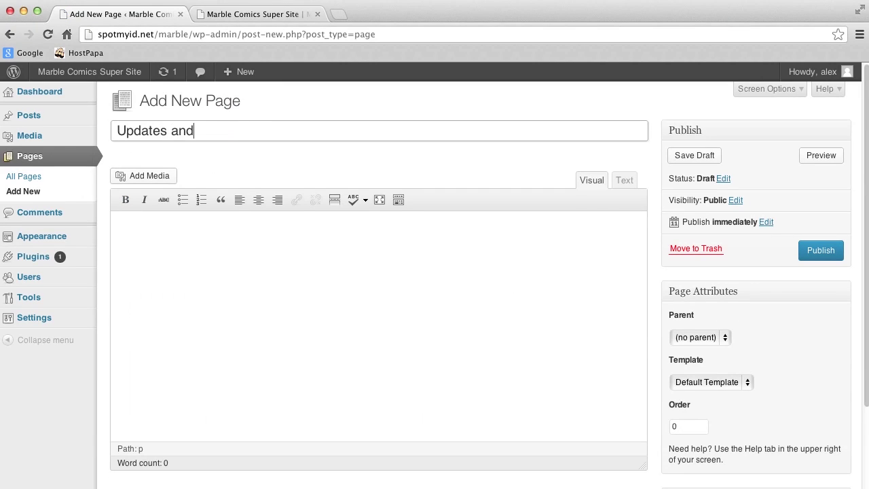
{"action": "type", "text": " Information"}
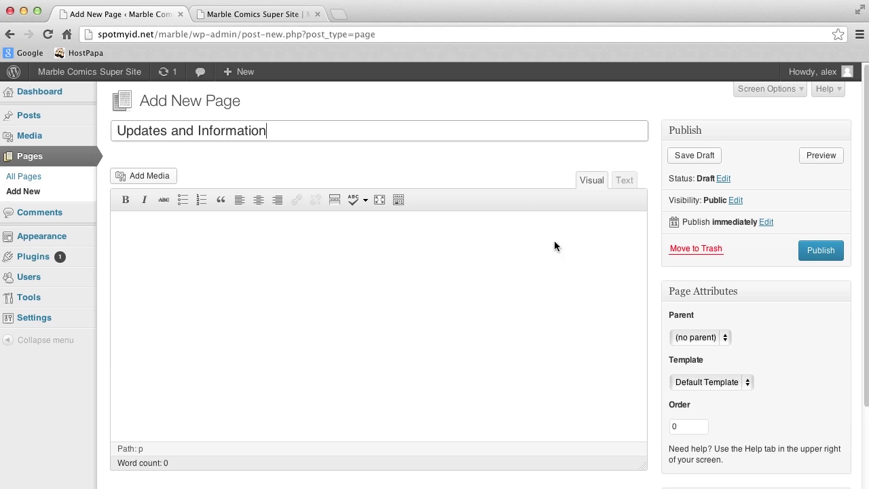
{"action": "left_click", "coordinate": [815, 251]}
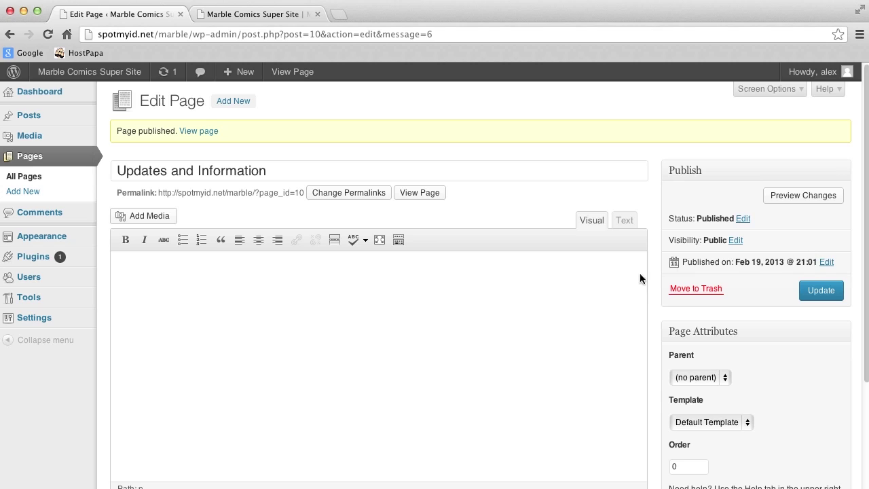
{"action": "mouse_move", "coordinate": [65, 328]}
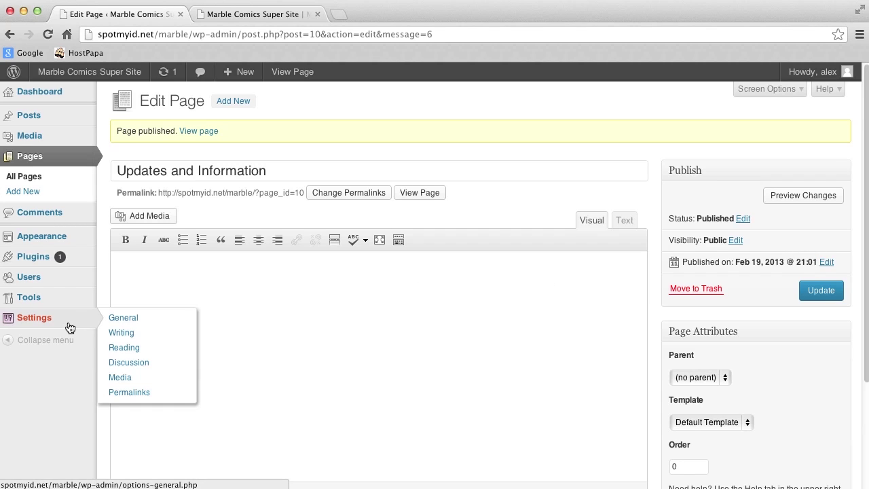
Set 'Updates and Information' as the Reading posts page, save, and reload the live site
{"action": "left_click", "coordinate": [123, 352]}
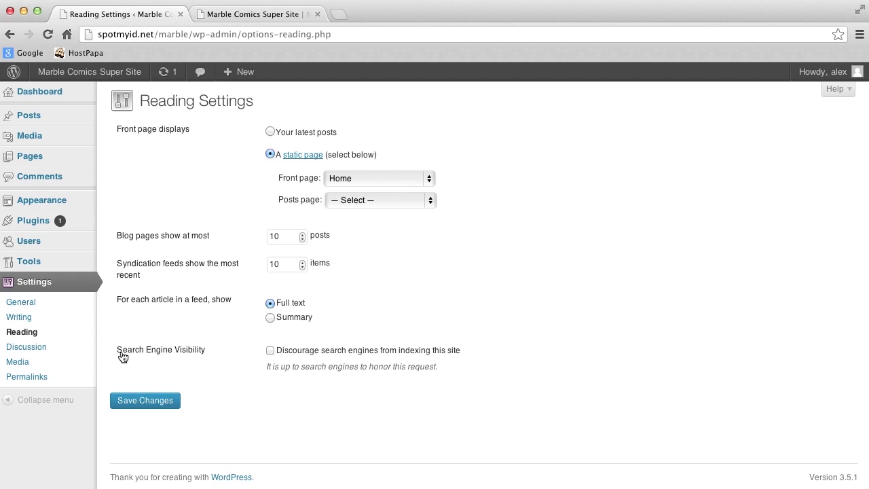
{"action": "left_click", "coordinate": [380, 202]}
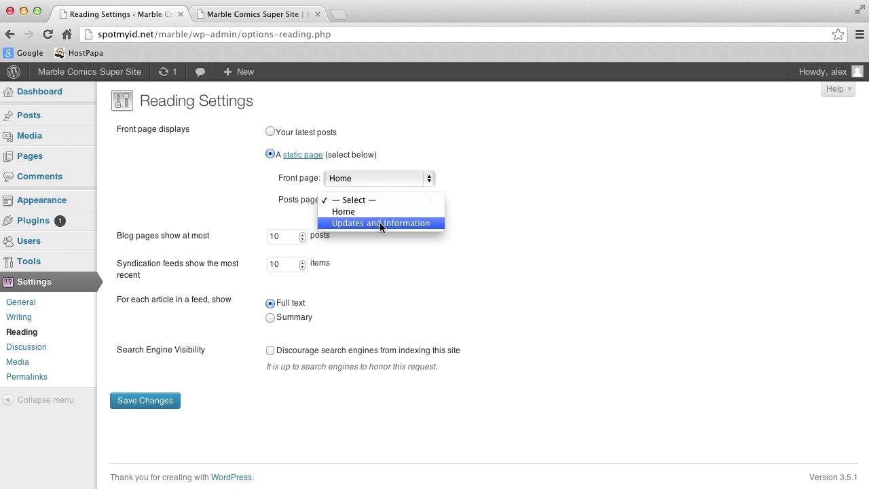
{"action": "left_click", "coordinate": [379, 223]}
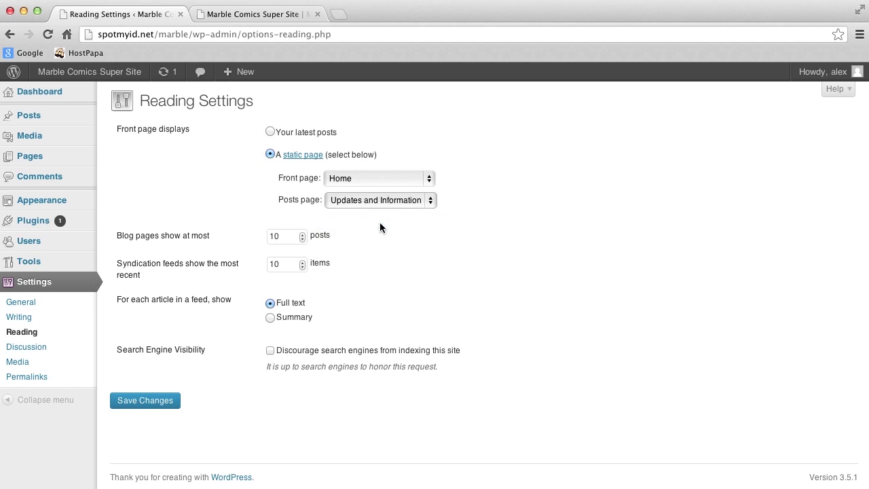
{"action": "left_click", "coordinate": [151, 407]}
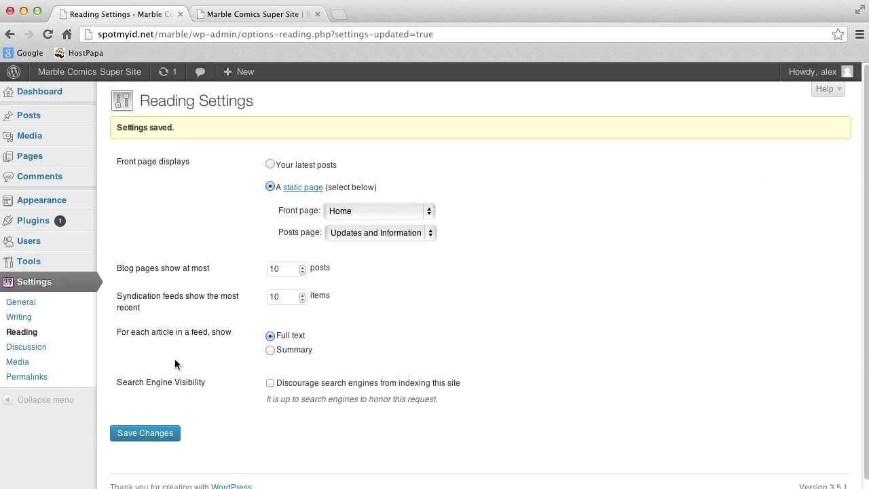
{"action": "left_click", "coordinate": [256, 19]}
{"action": "left_click", "coordinate": [48, 34]}
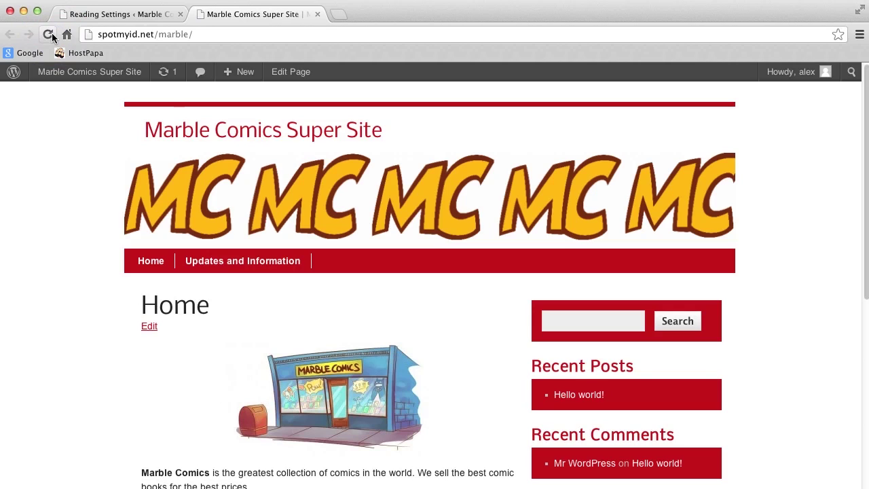
View the Updates and Information page on the site, then trash the 'Hello world!' post
{"action": "left_click", "coordinate": [223, 262]}
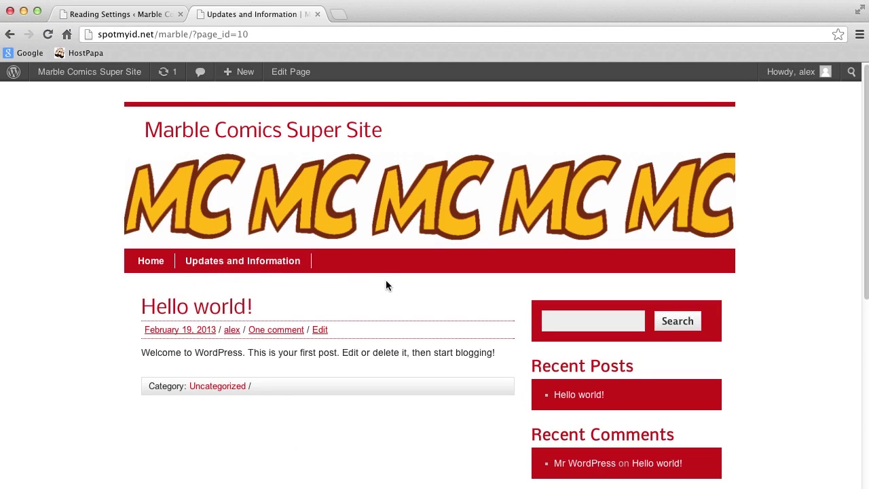
{"action": "scroll", "coordinate": [387, 292], "scroll_direction": "down", "scroll_amount": 1}
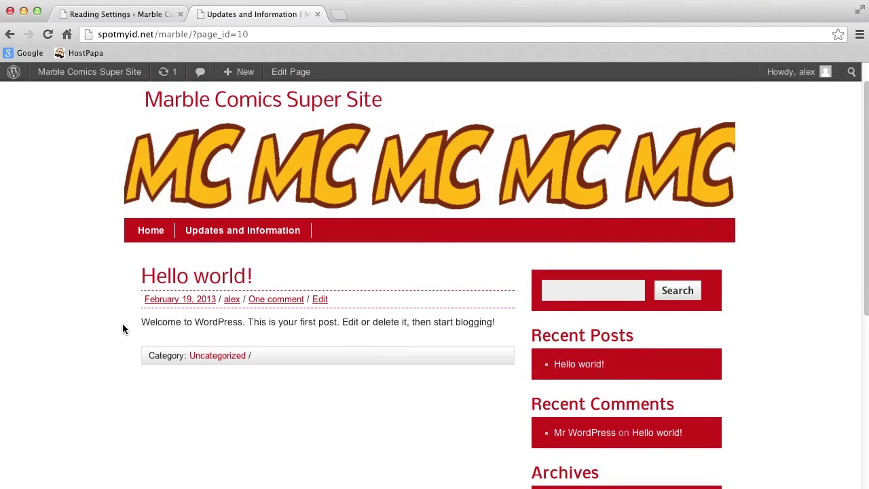
{"action": "left_click", "coordinate": [183, 16]}
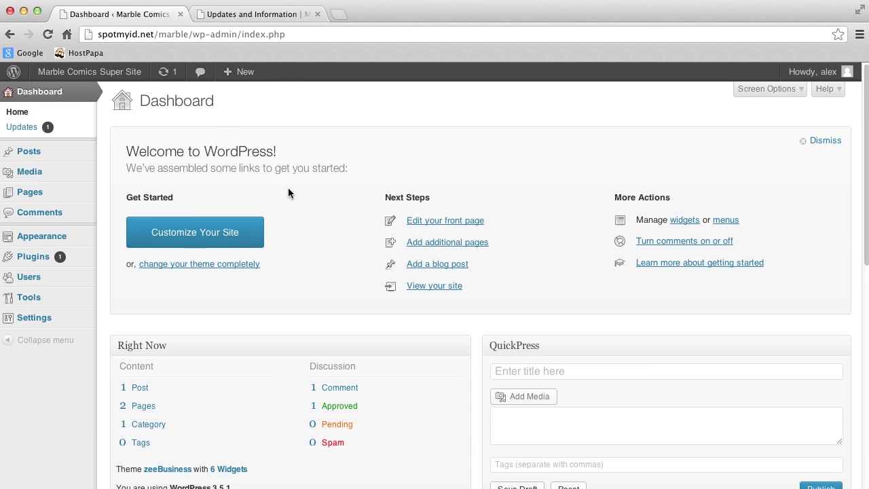
{"action": "left_click", "coordinate": [72, 152]}
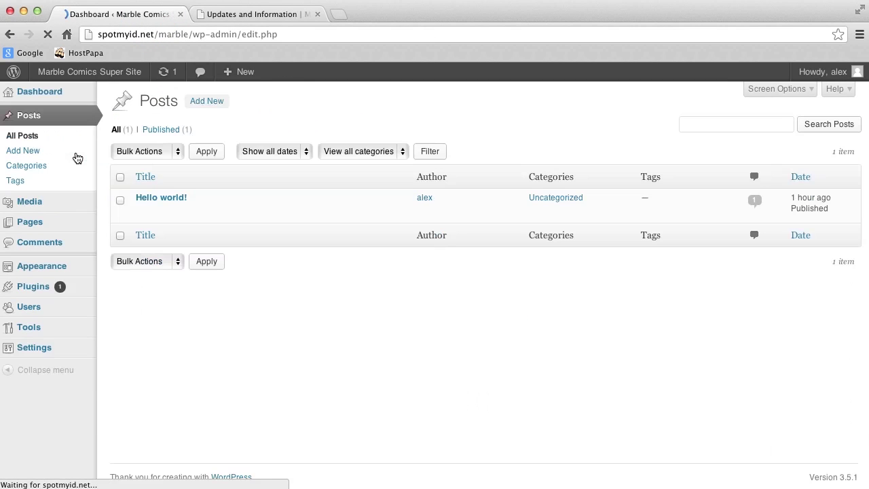
{"action": "mouse_move", "coordinate": [184, 201]}
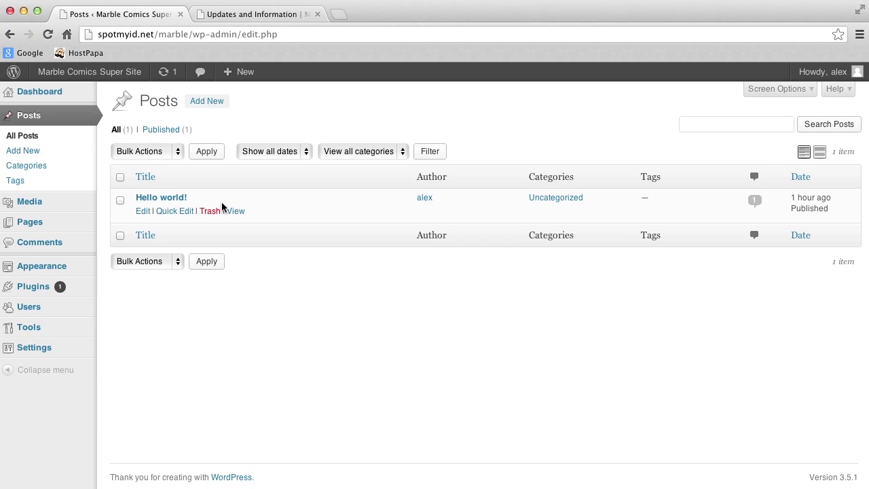
{"action": "left_click", "coordinate": [213, 213]}
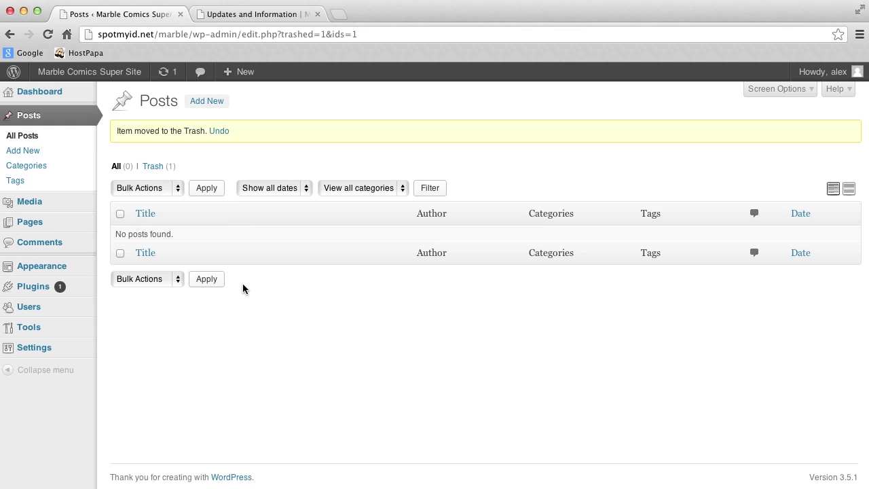
Write the 'Marble Comics Signing This Sunday!' post with the Convention-shot3 image on top and publish it
{"action": "left_click", "coordinate": [207, 101]}
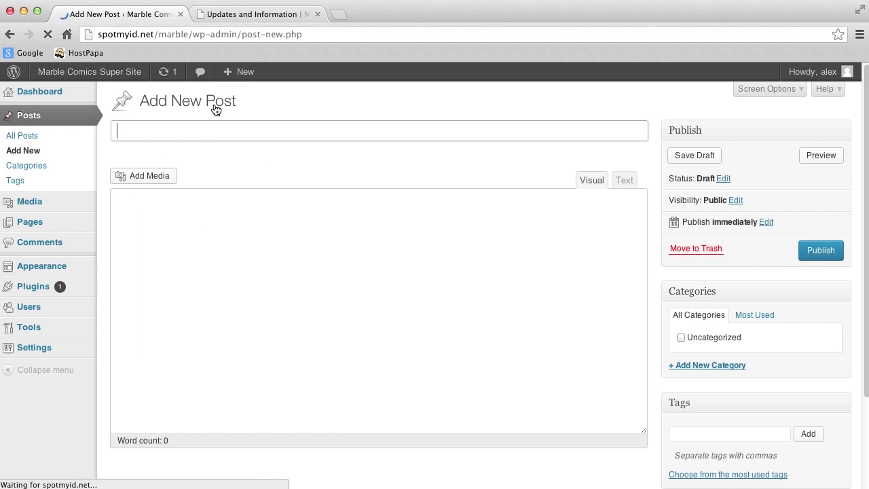
{"action": "left_click", "coordinate": [245, 131]}
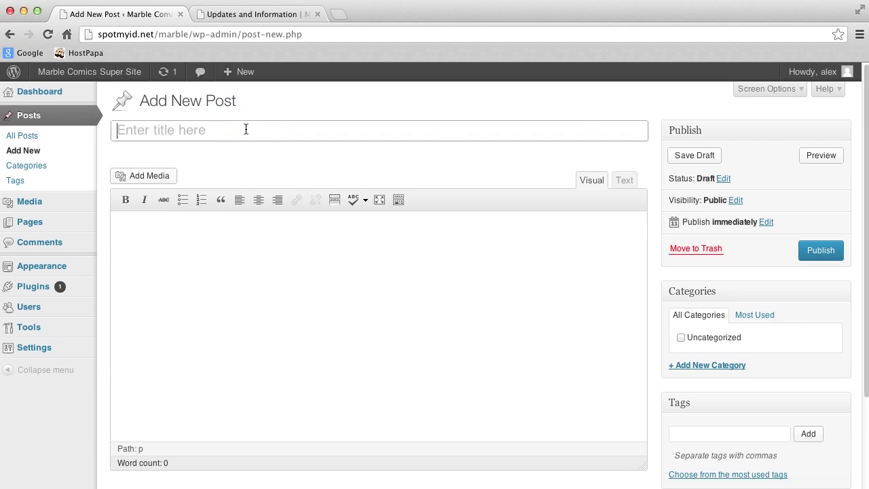
{"action": "type", "text": "Marble Comics Grand"}
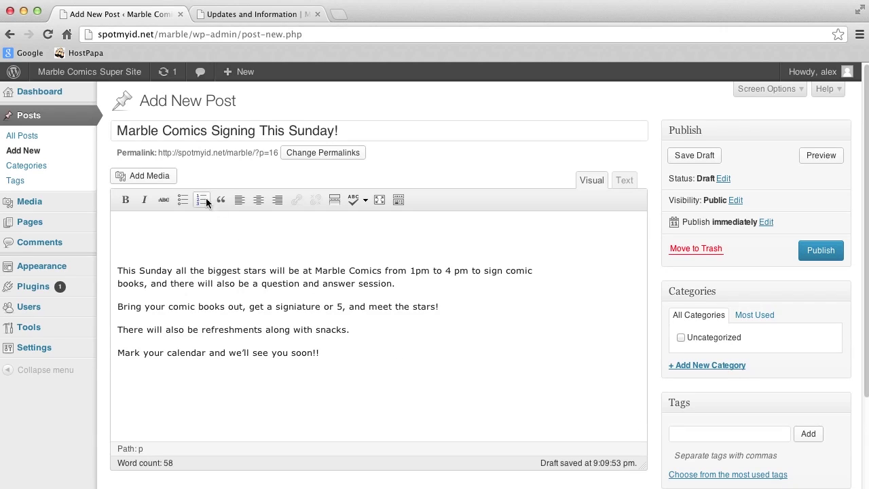
{"action": "left_click", "coordinate": [169, 177]}
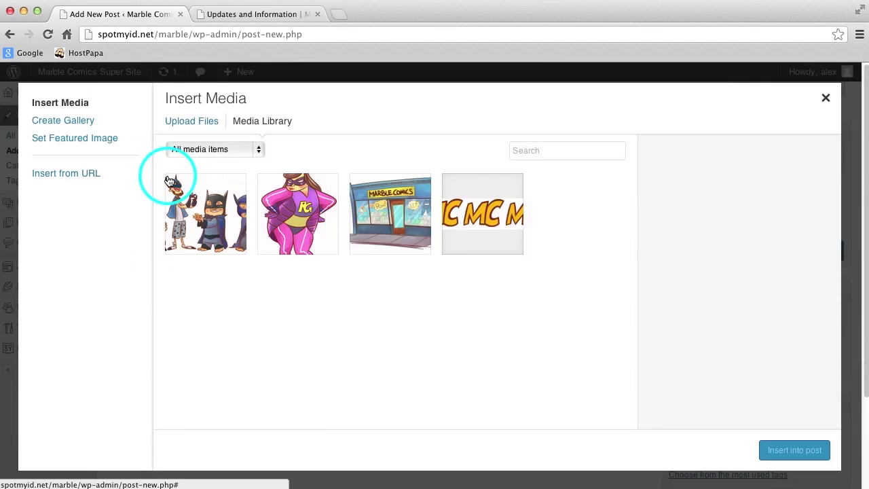
{"action": "left_click", "coordinate": [224, 214]}
{"action": "left_click", "coordinate": [787, 450]}
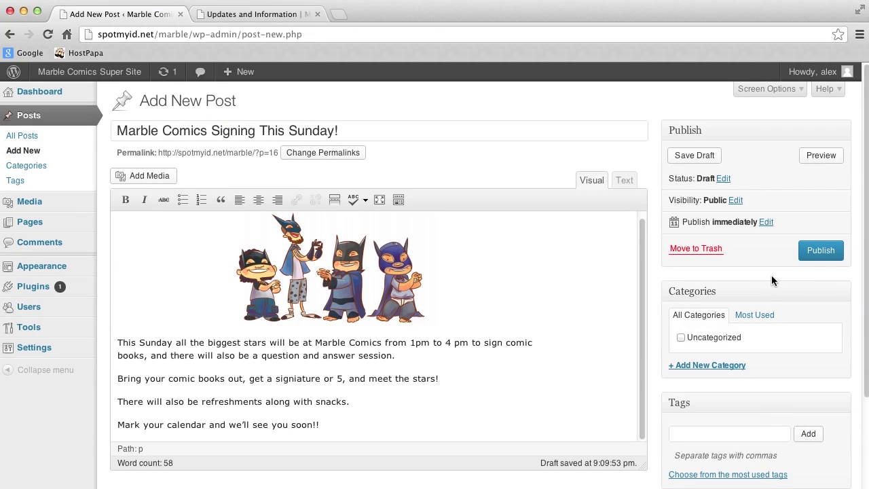
{"action": "left_click", "coordinate": [829, 253]}
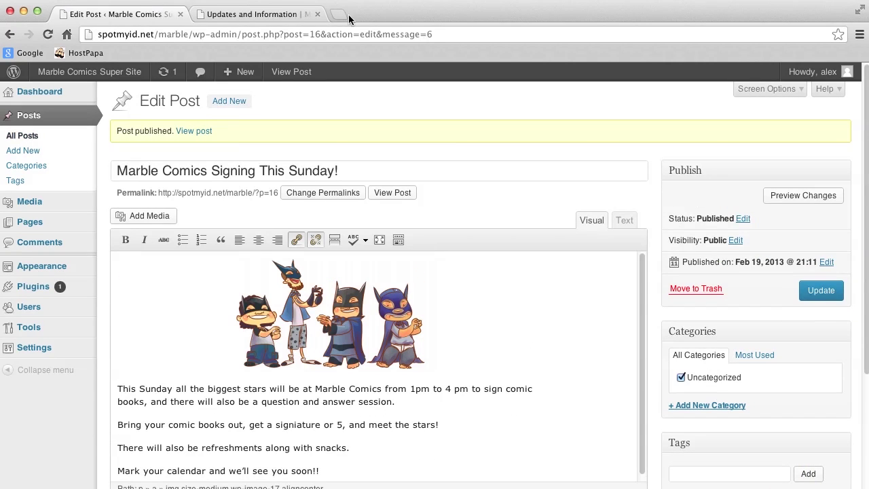
Reload the live site to see both Marble Comics posts, then return to the admin Dashboard
{"action": "left_click", "coordinate": [252, 13]}
{"action": "left_click", "coordinate": [47, 34]}
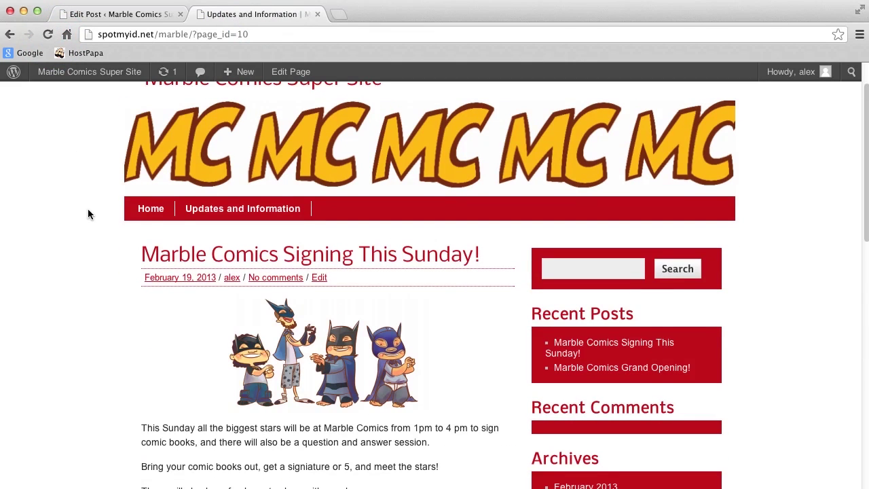
{"action": "scroll", "coordinate": [86, 218], "scroll_direction": "down", "scroll_amount": 2}
{"action": "scroll", "coordinate": [86, 218], "scroll_direction": "down", "scroll_amount": 1}
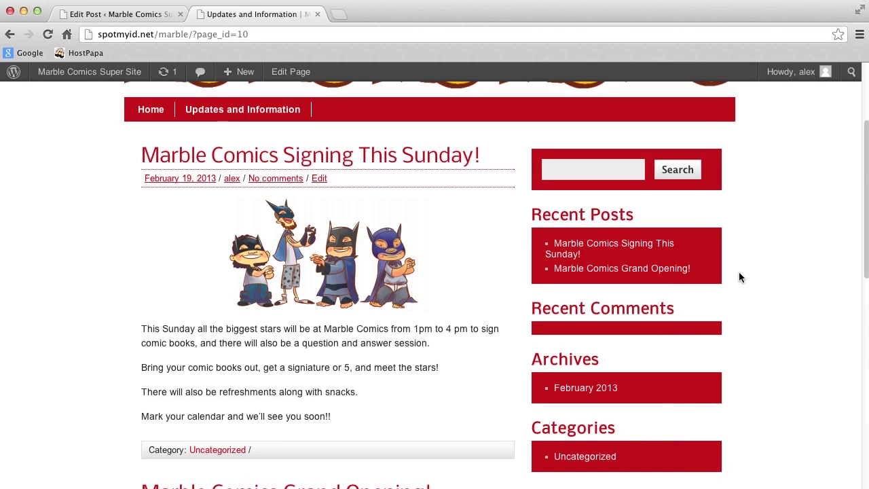
{"action": "left_click", "coordinate": [138, 15]}
{"action": "left_click", "coordinate": [71, 93]}
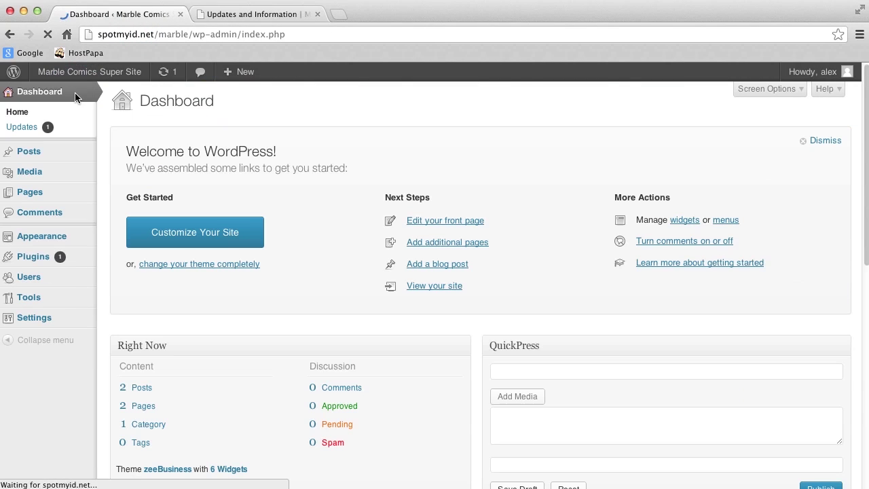
Drag the default widgets, including Search and Archives, out of Sidebar Blog, then go to Menus
{"action": "mouse_move", "coordinate": [74, 235]}
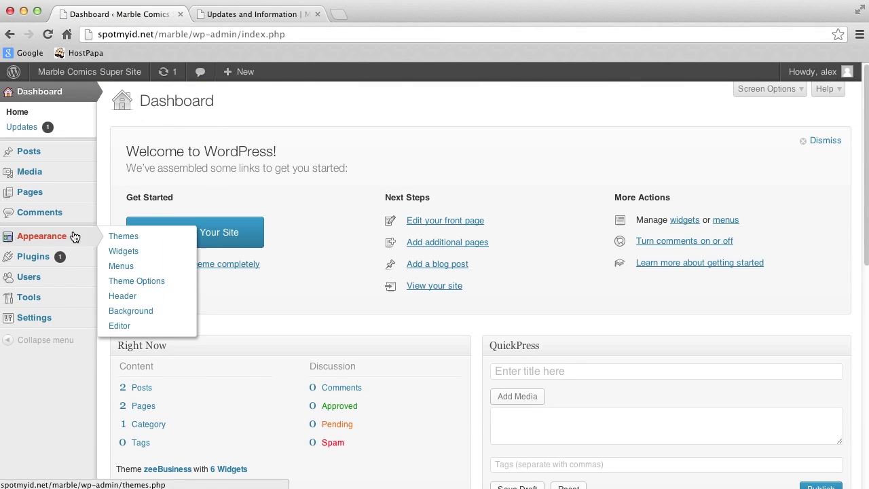
{"action": "left_click", "coordinate": [119, 251]}
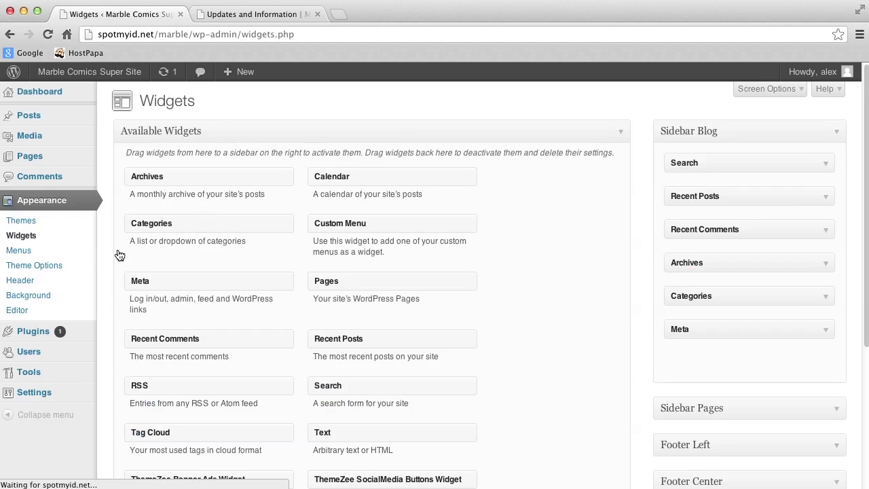
{"action": "left_click_drag", "start_coordinate": [693, 159], "coordinate": [587, 180]}
{"action": "left_click_drag", "start_coordinate": [706, 163], "coordinate": [619, 178]}
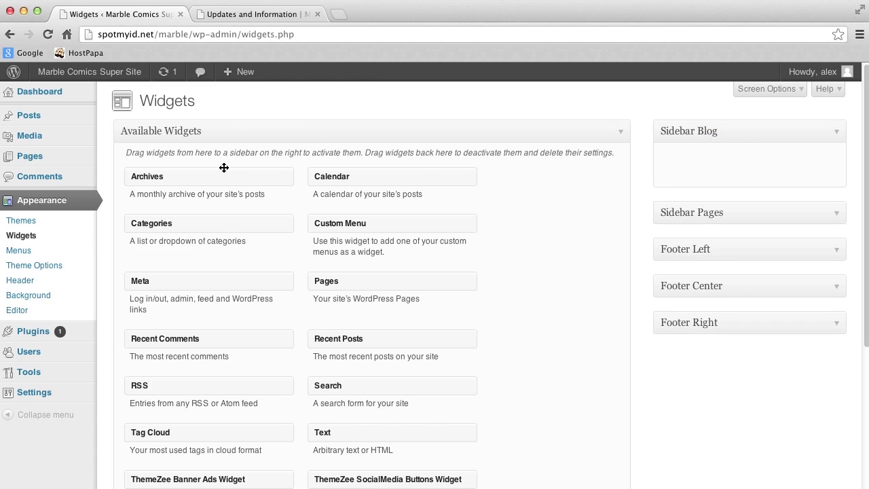
{"action": "left_click", "coordinate": [31, 250]}
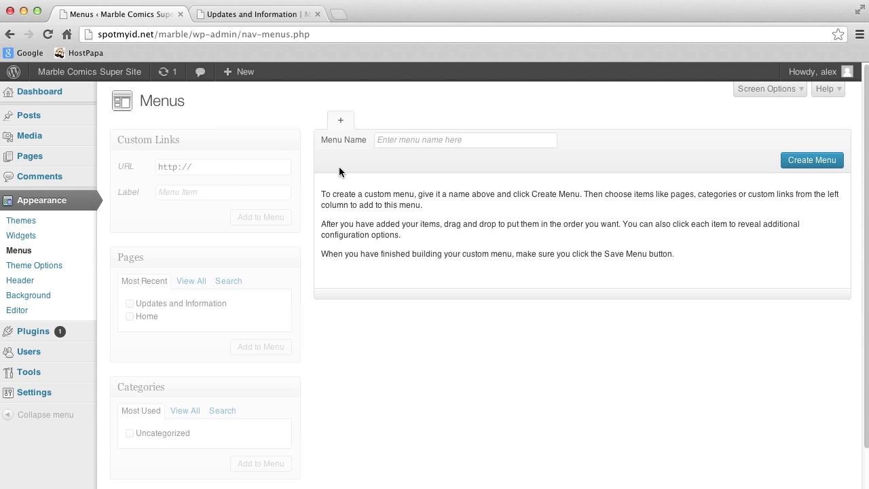
Create a new menu named 'Useful HostPapa Links'
{"action": "left_click", "coordinate": [192, 136]}
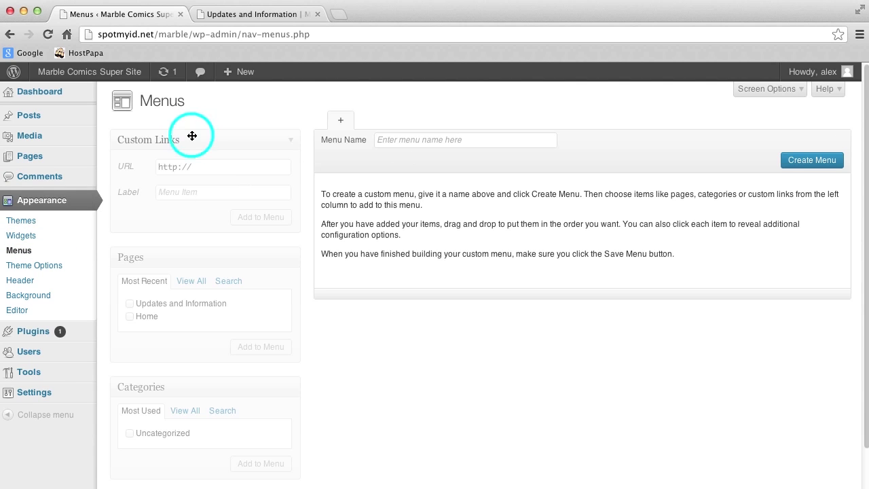
{"action": "left_click", "coordinate": [192, 136]}
{"action": "left_click", "coordinate": [193, 169]}
{"action": "left_click", "coordinate": [384, 144]}
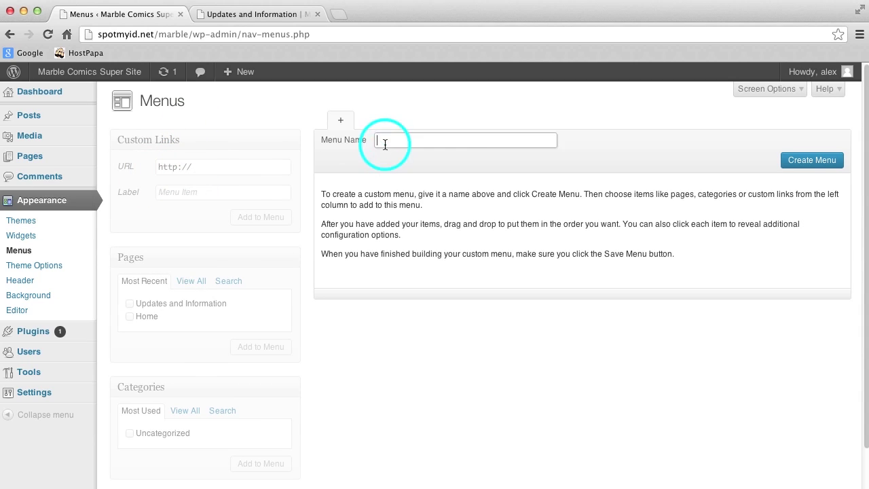
{"action": "type", "text": "Useful HostPapa Links"}
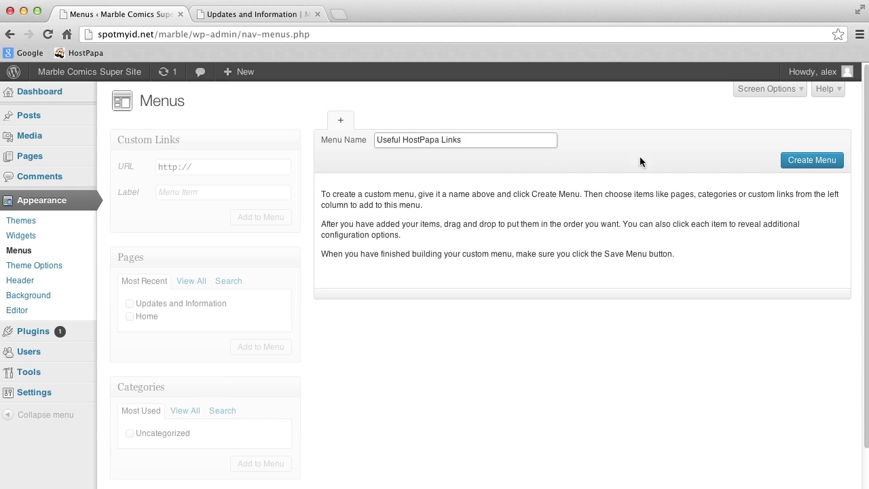
{"action": "left_click", "coordinate": [789, 163]}
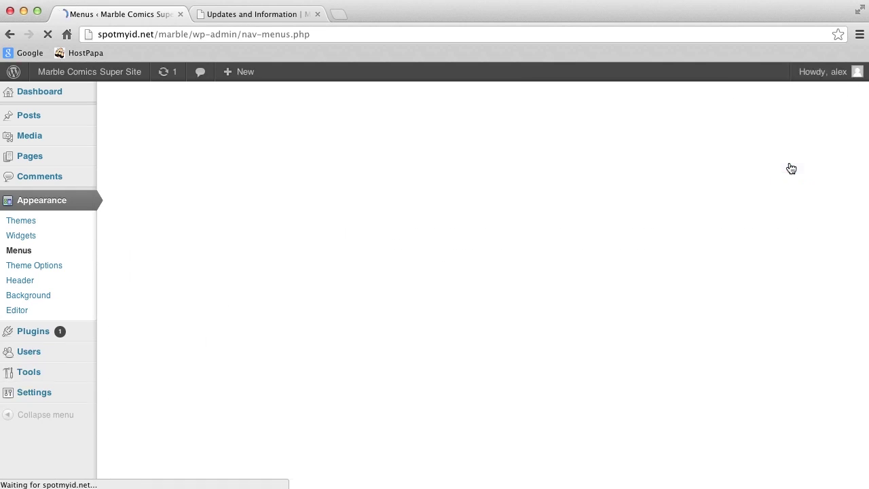
{"action": "scroll", "coordinate": [481, 234], "scroll_direction": "down", "scroll_amount": 3}
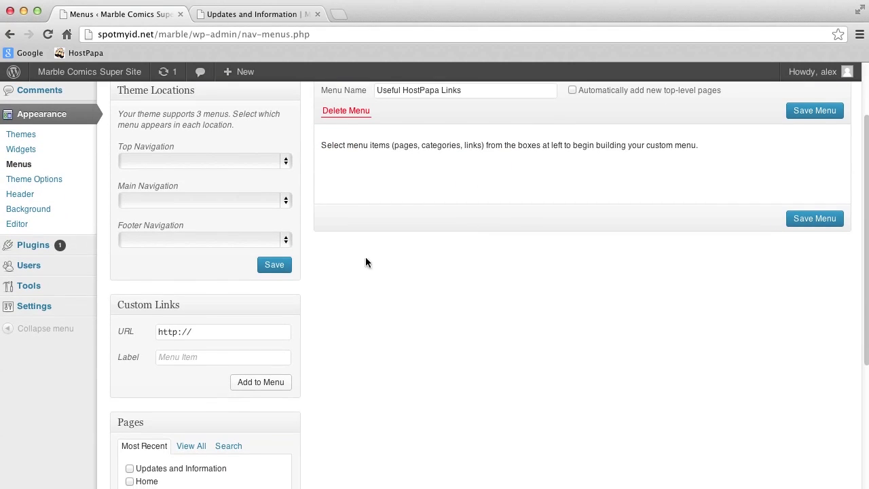
{"action": "left_click", "coordinate": [204, 330]}
{"action": "type", "text": "www.HostPapa.com"}
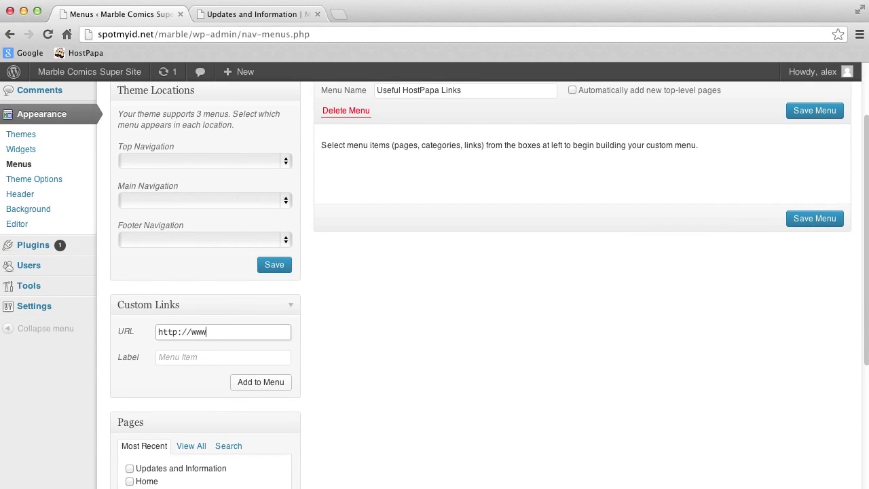
{"action": "left_click", "coordinate": [208, 356]}
{"action": "type", "text": "HostPapa Homepage"}
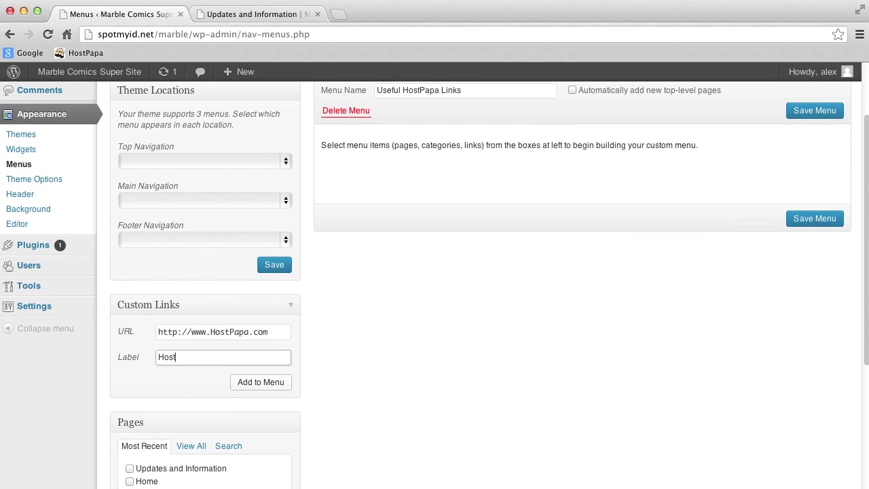
{"action": "left_click", "coordinate": [246, 383]}
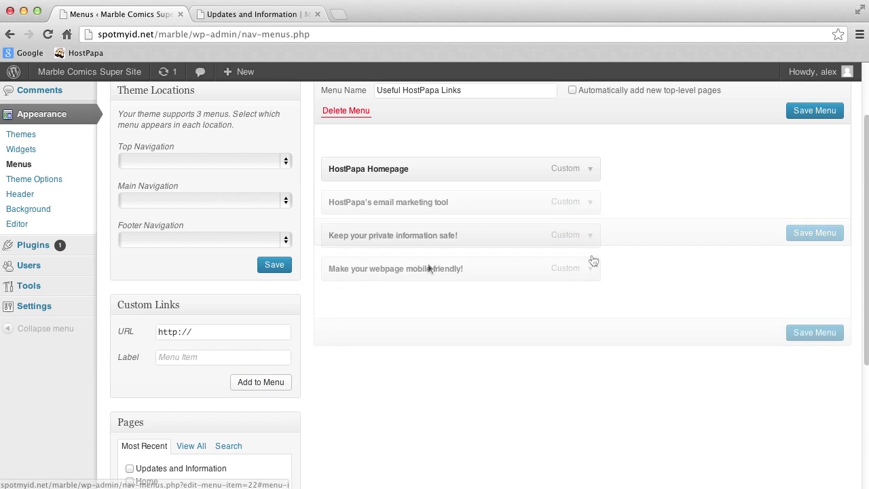
Review the mobile friendly and email marketing tool link settings, then save the menu
{"action": "left_click", "coordinate": [590, 268]}
{"action": "left_click", "coordinate": [591, 270]}
{"action": "left_click", "coordinate": [591, 210]}
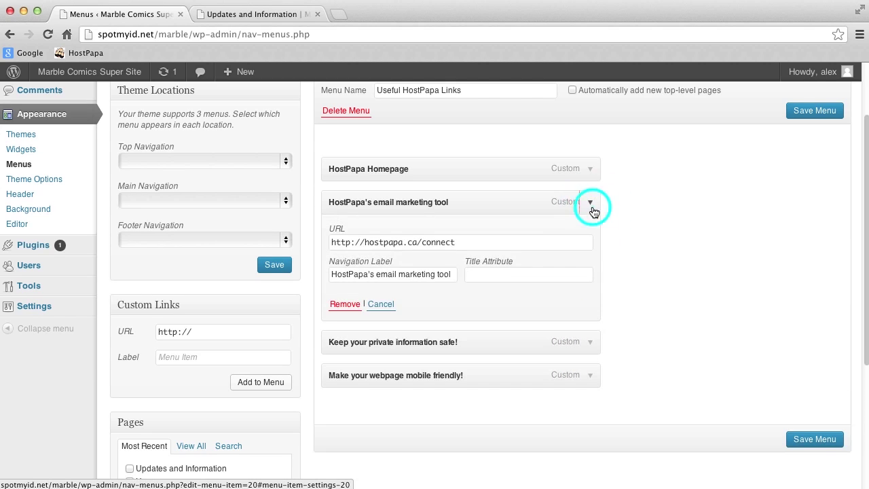
{"action": "left_click", "coordinate": [591, 206]}
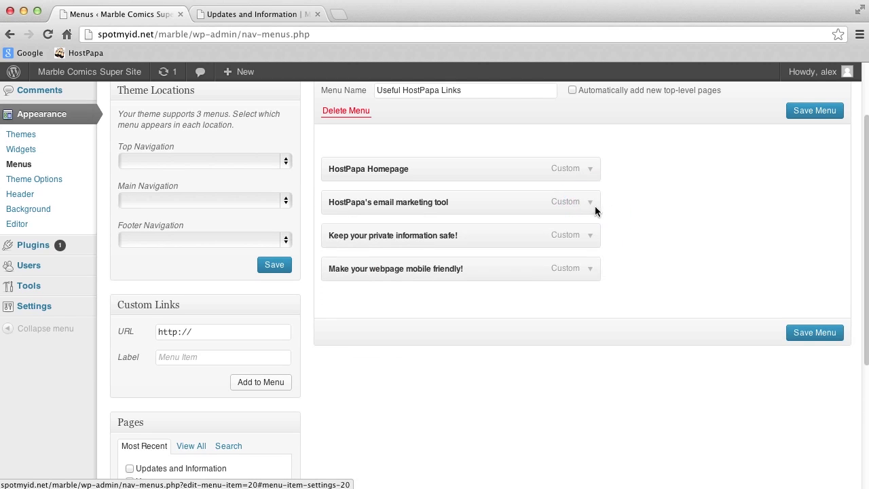
{"action": "left_click", "coordinate": [802, 330]}
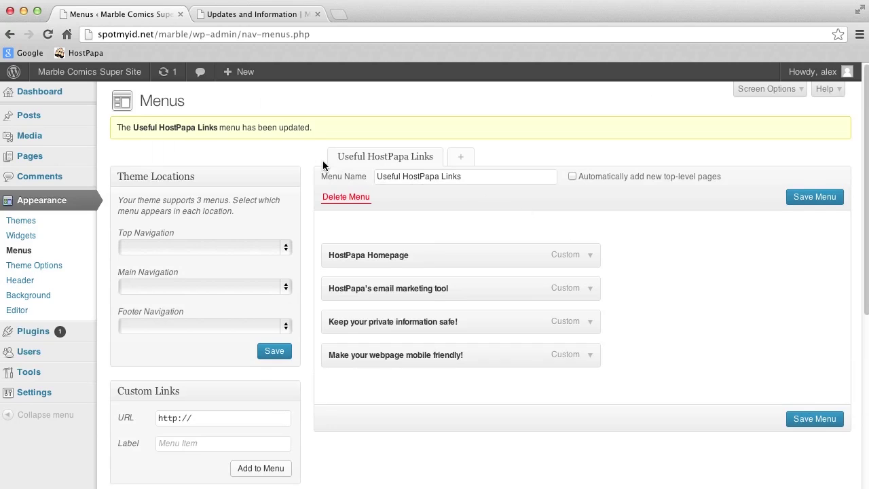
Add a Custom Menu widget titled 'Useful HostPapa Links' to Sidebar Blog and save it
{"action": "left_click", "coordinate": [68, 236]}
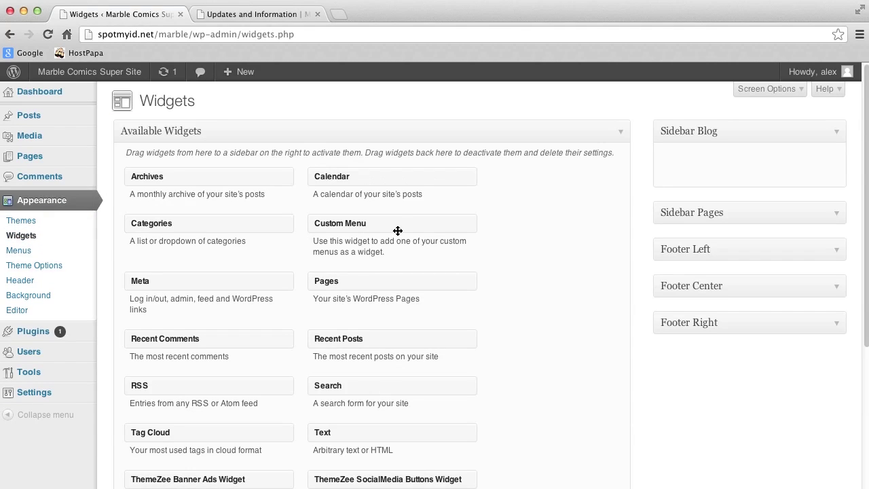
{"action": "left_click_drag", "start_coordinate": [393, 231], "coordinate": [736, 169]}
{"action": "left_click", "coordinate": [719, 195]}
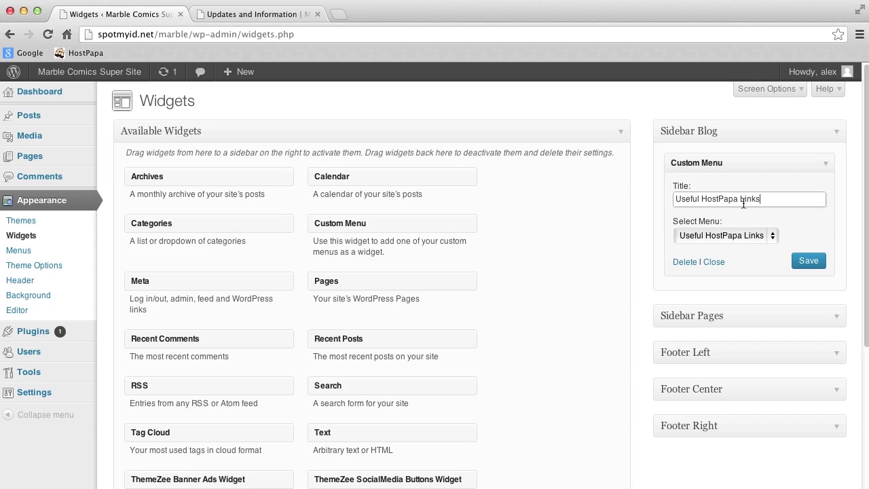
{"action": "left_click", "coordinate": [808, 261]}
{"action": "left_click", "coordinate": [809, 262]}
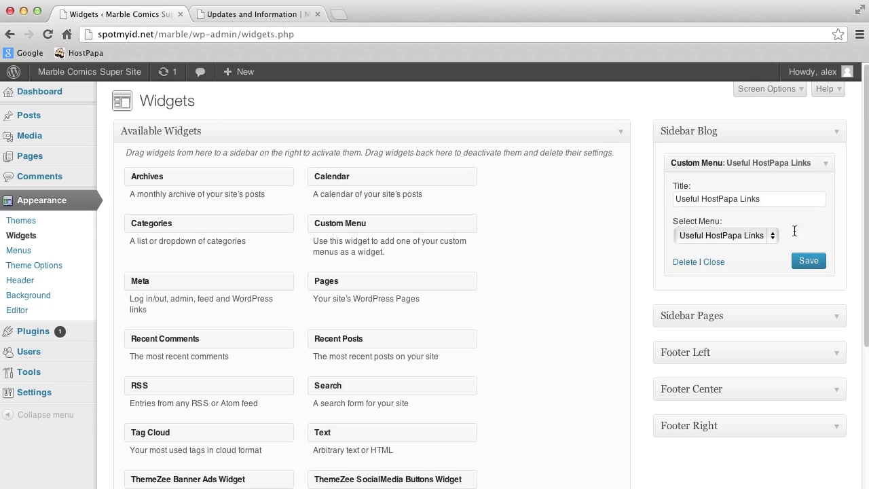
Reload the live site and scroll to check the new sidebar menu
{"action": "left_click", "coordinate": [214, 14]}
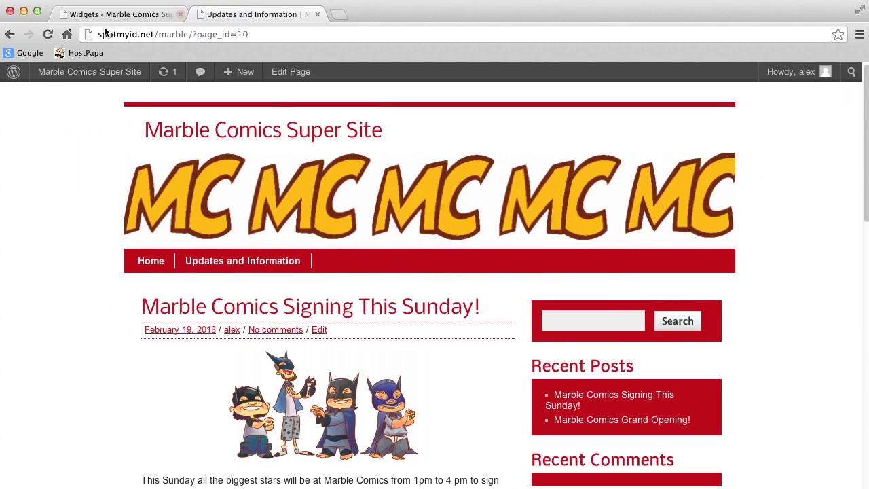
{"action": "left_click", "coordinate": [48, 34]}
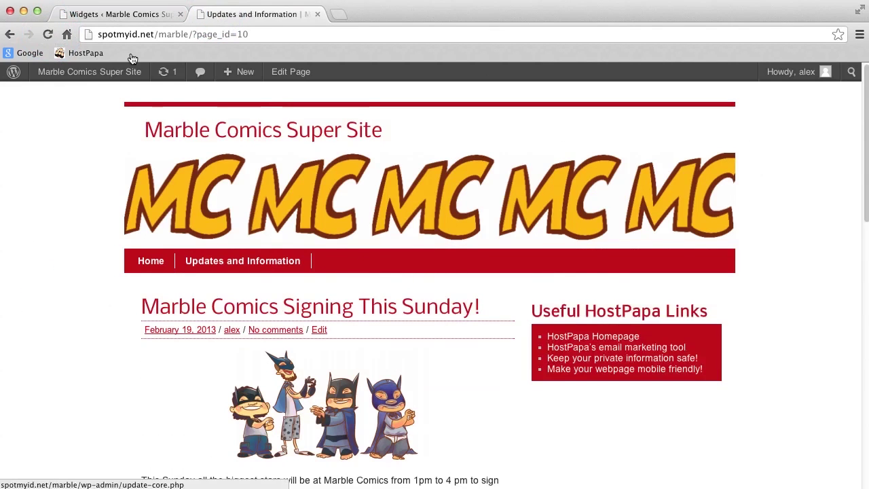
{"action": "scroll", "coordinate": [434, 213], "scroll_direction": "down", "scroll_amount": 4}
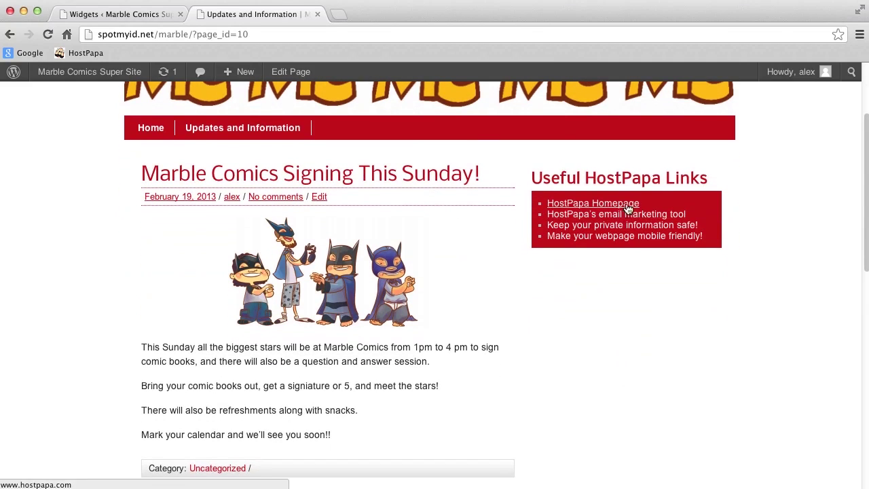